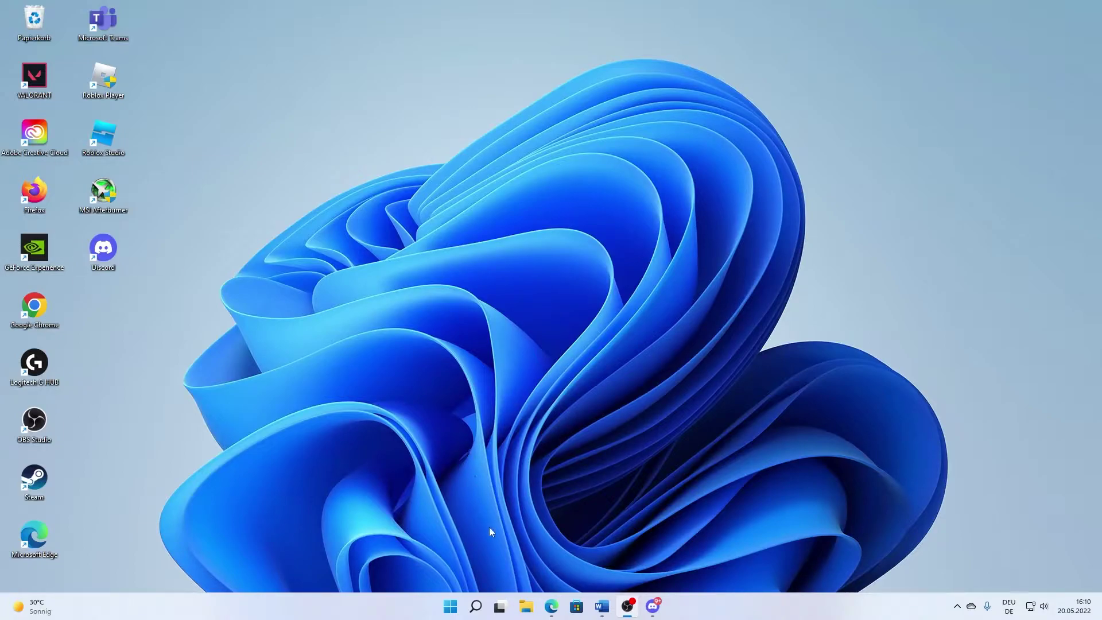
- Find Steam through the Windows search and launch it
mouse_move(478, 607)
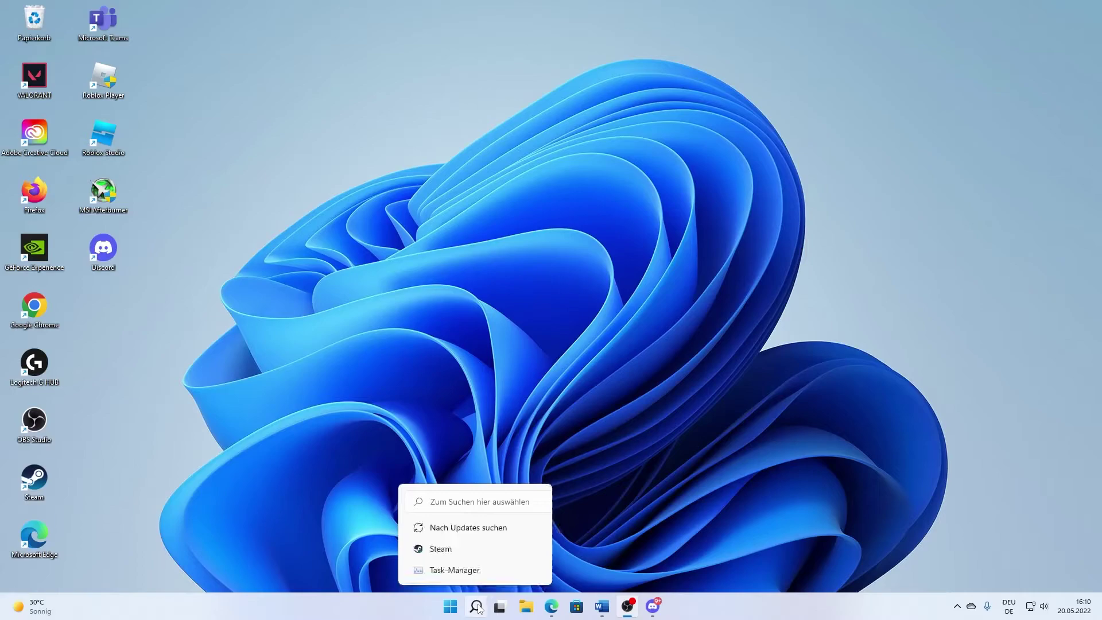
left_click(475, 606)
type("steam")
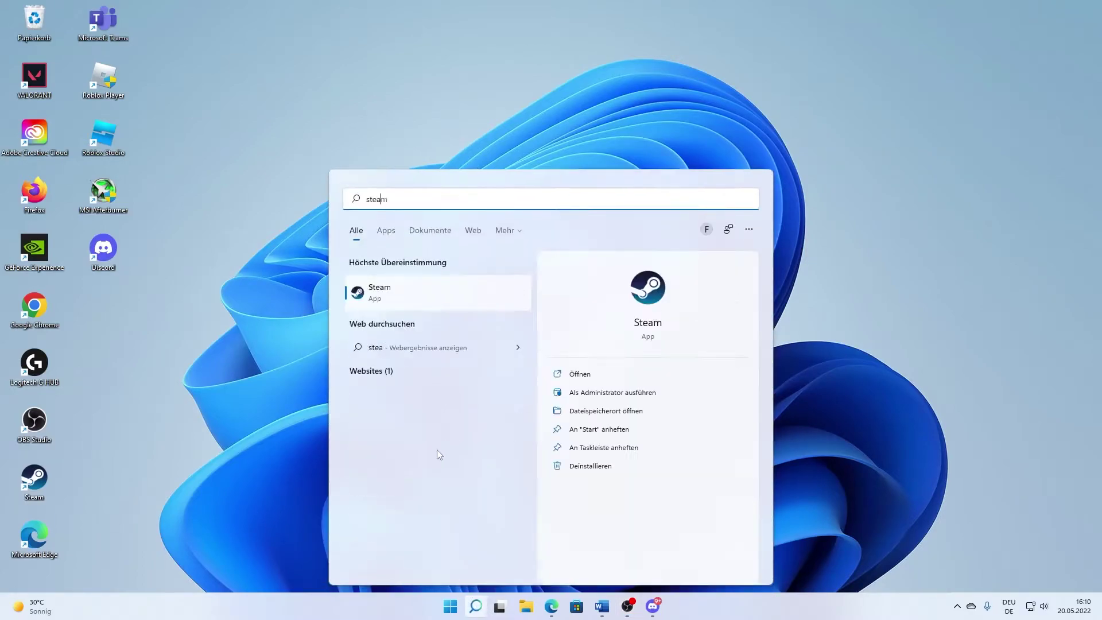
left_click(409, 299)
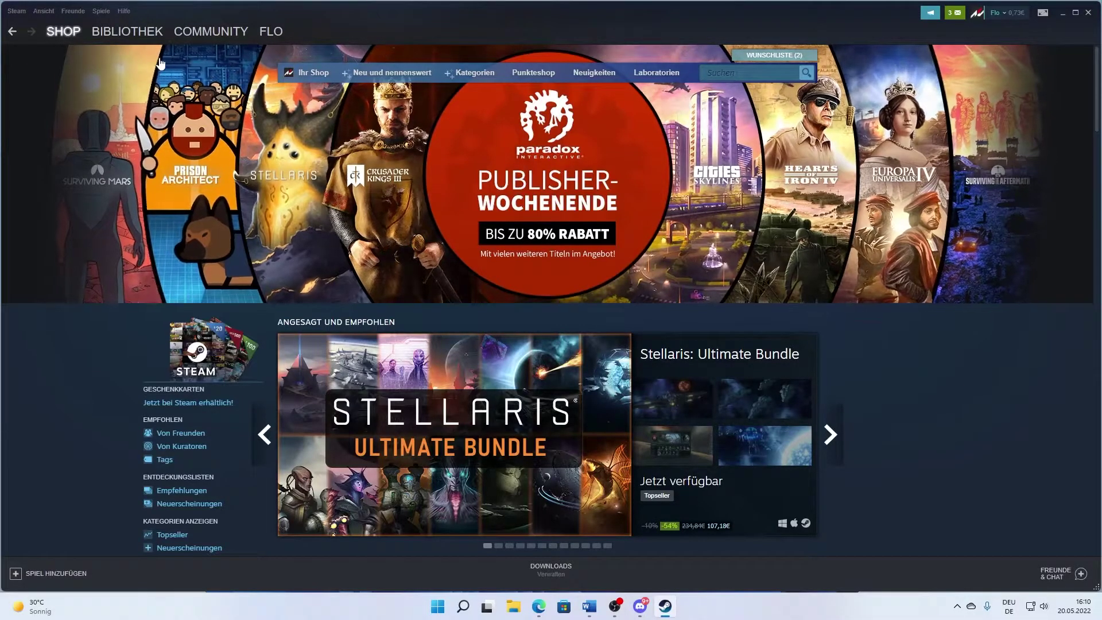
- Open the Steam library folder management from the Downloads settings and move its window fully into view
left_click(14, 11)
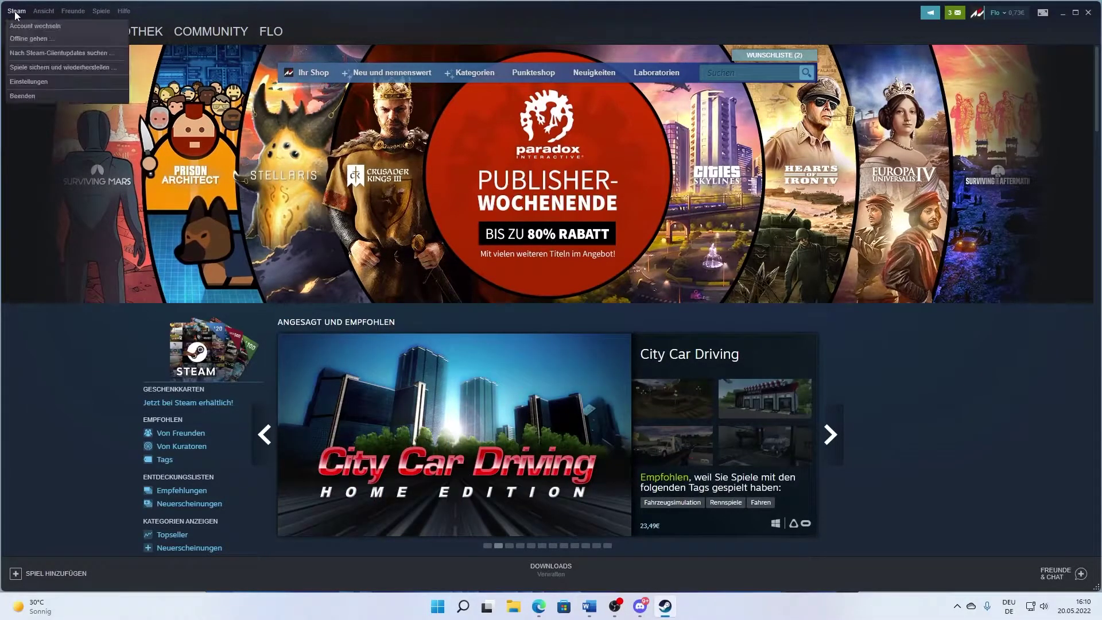
mouse_move(46, 7)
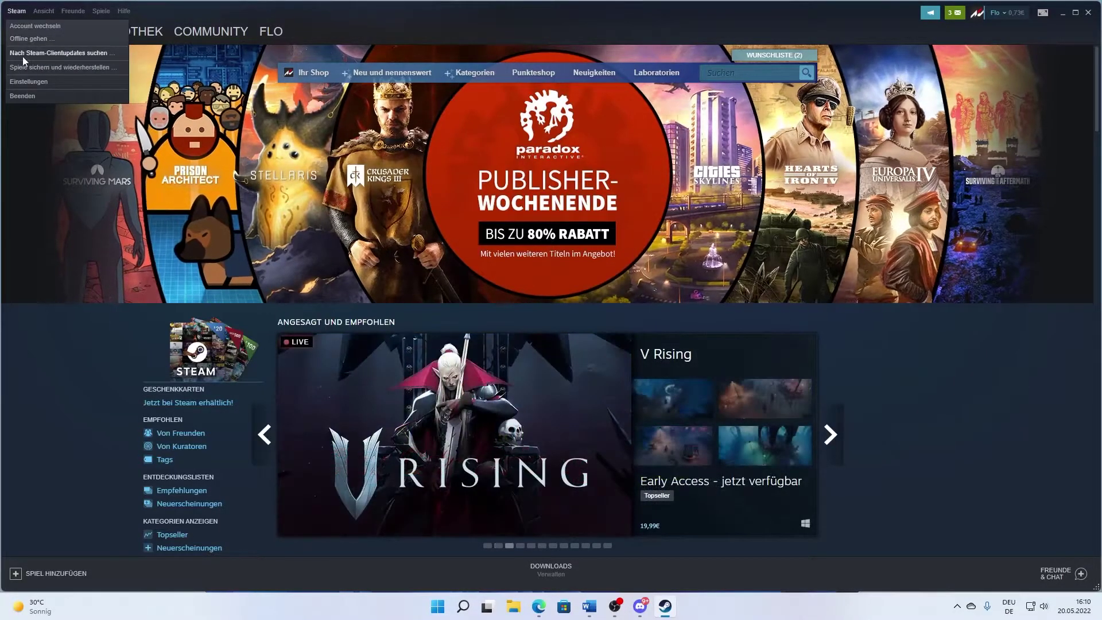
left_click(22, 82)
left_click_drag(445, 153, 470, 127)
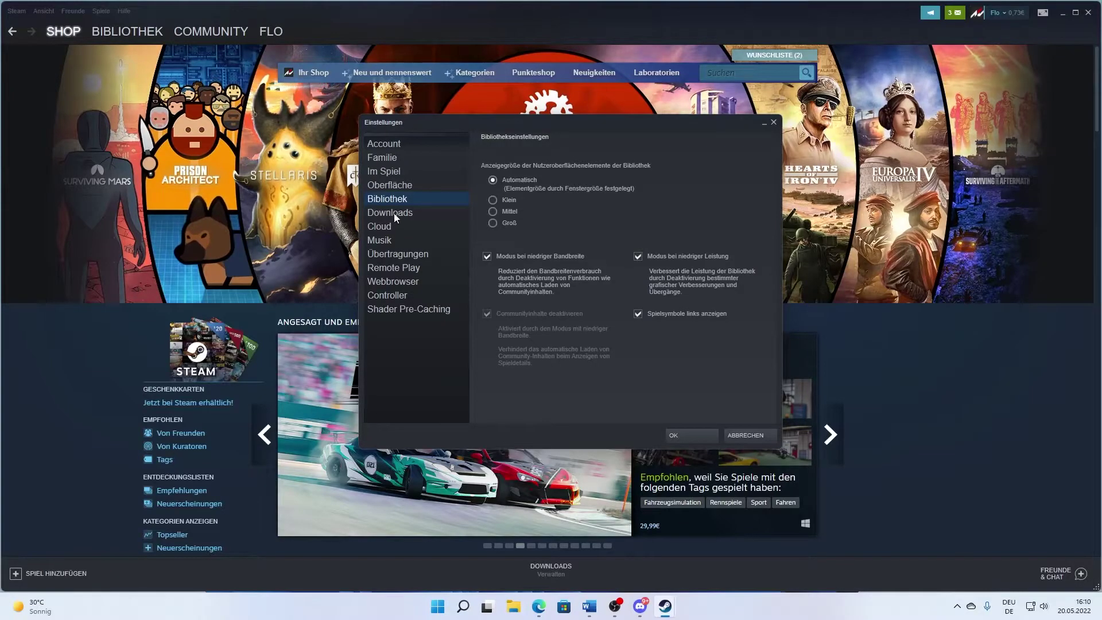
left_click(392, 212)
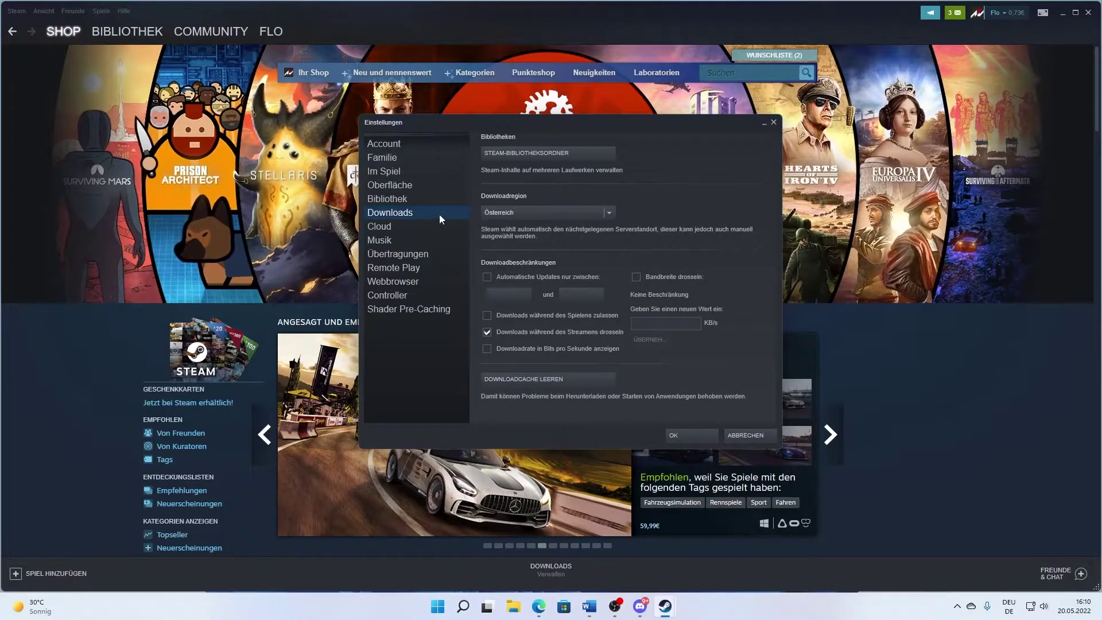
left_click(526, 153)
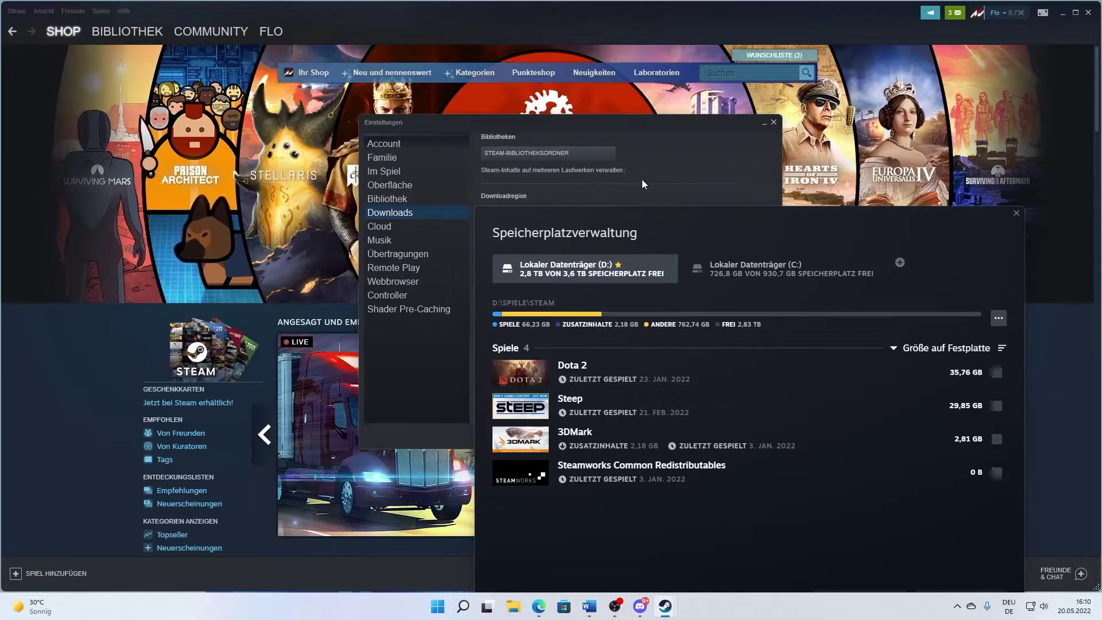
left_click_drag(656, 219, 556, 111)
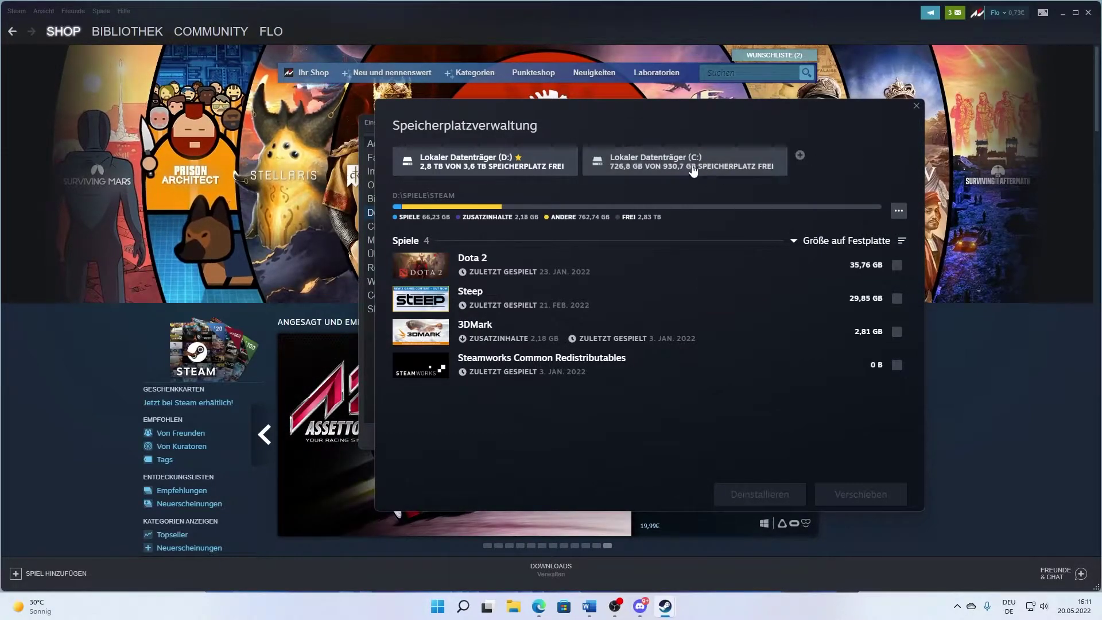
left_click(800, 157)
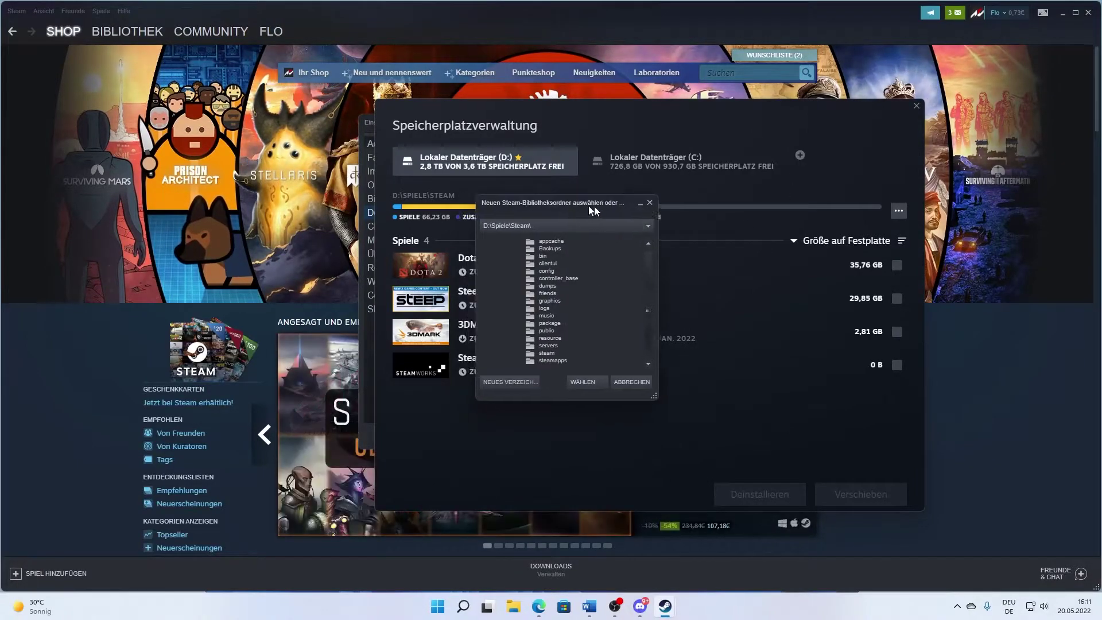
left_click(583, 229)
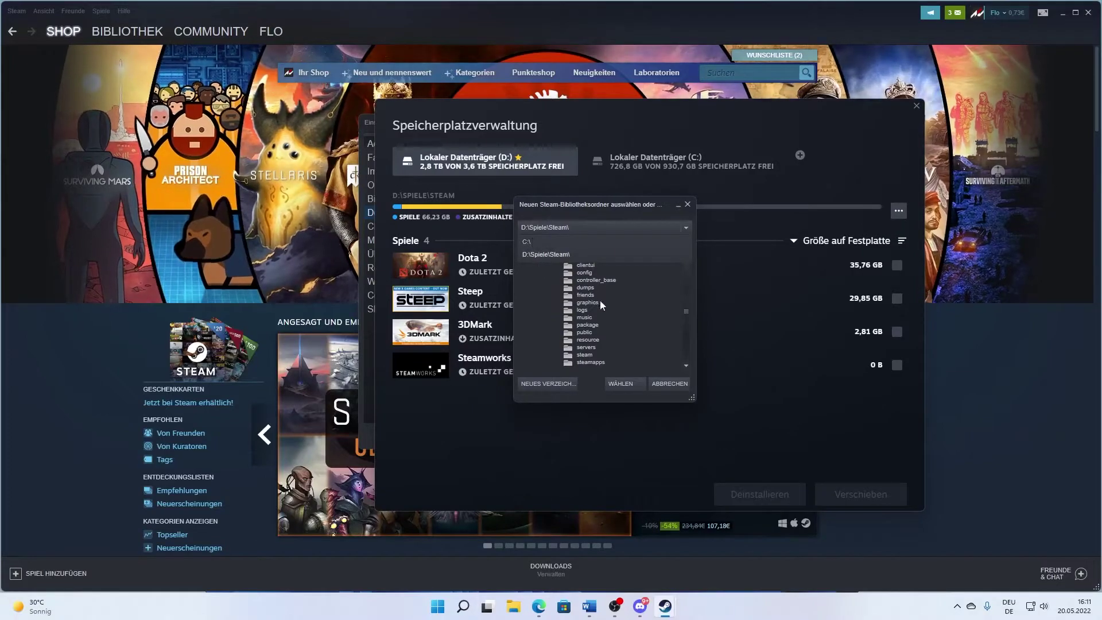
left_click(688, 204)
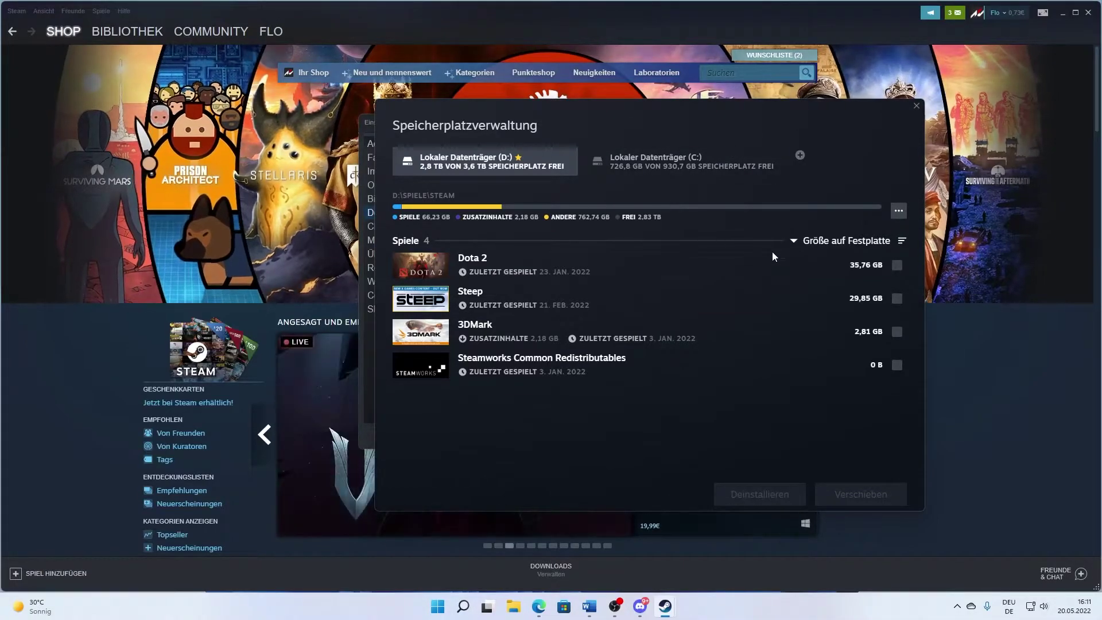
- Set the Steam library on local drive C: as the default install location
left_click(900, 210)
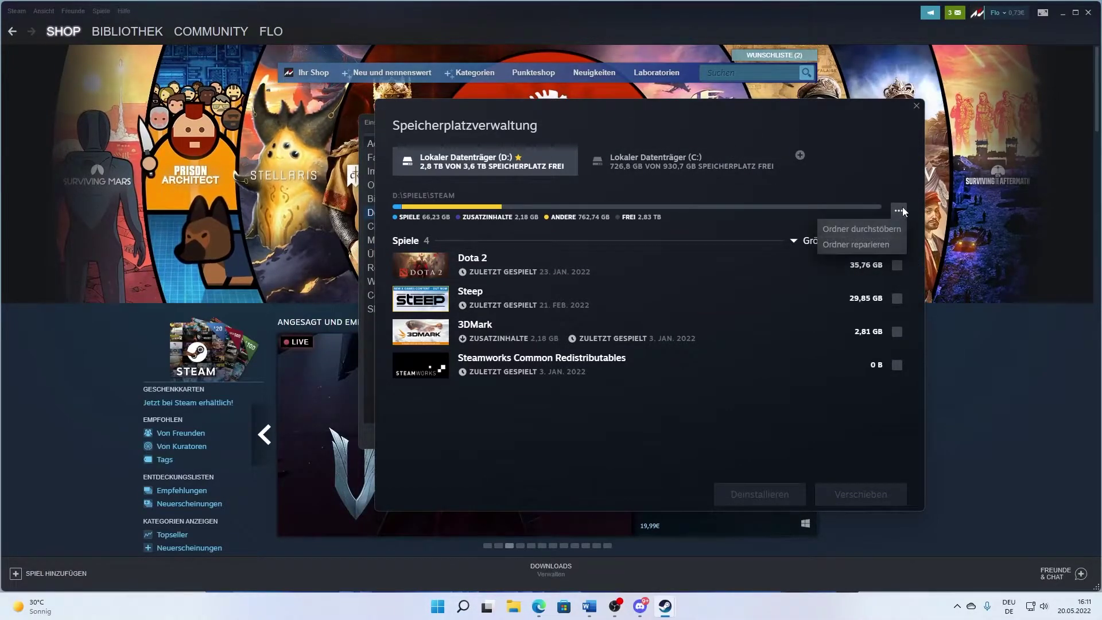
left_click(740, 166)
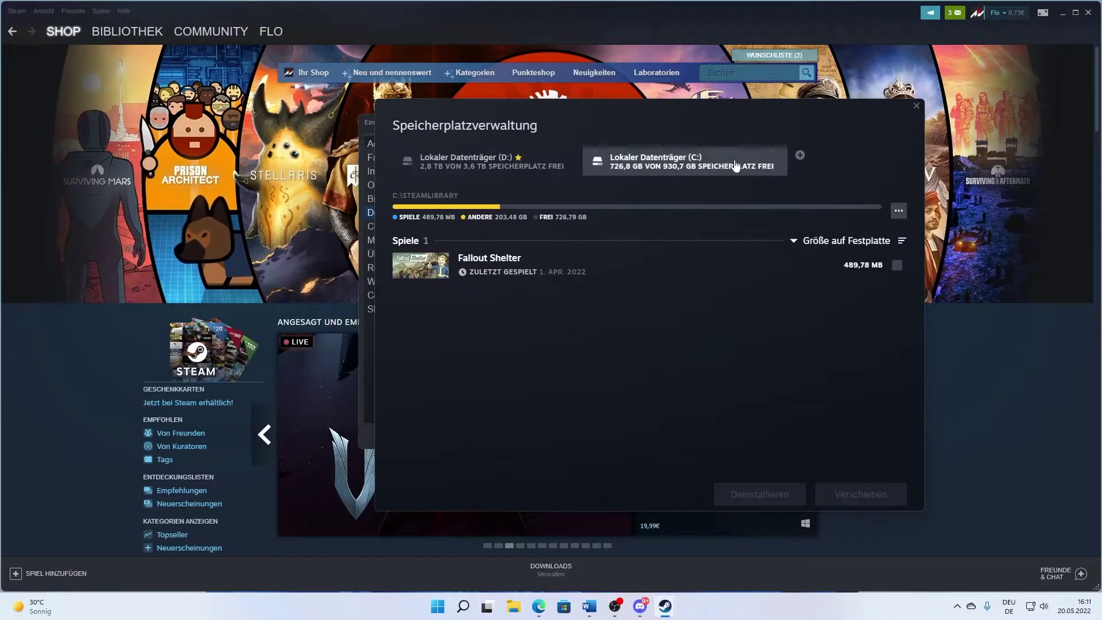
left_click(898, 210)
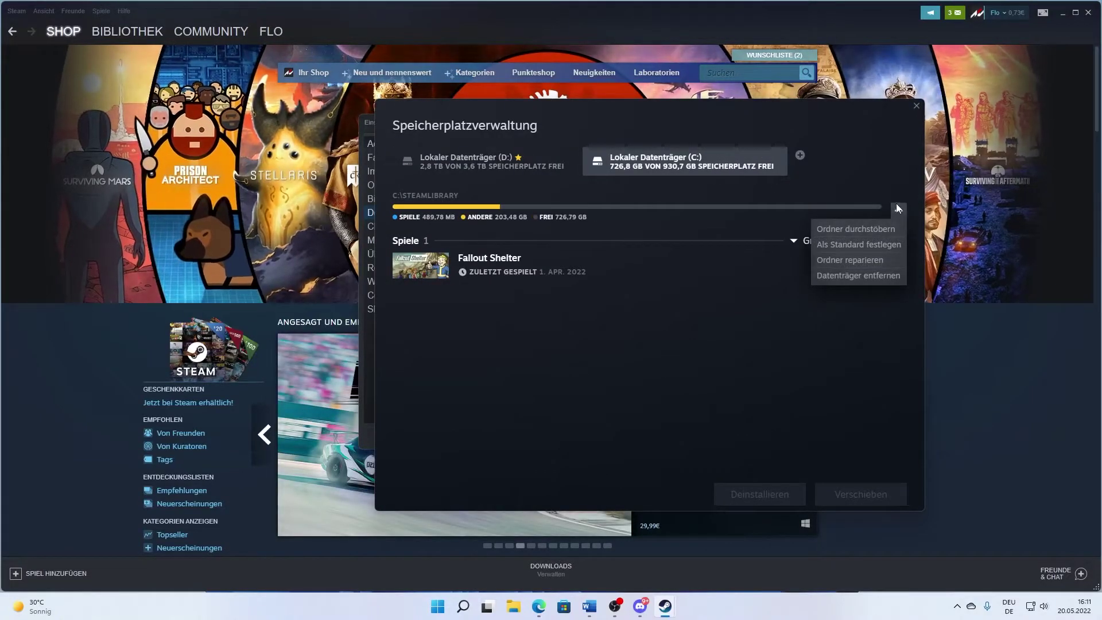
left_click(772, 186)
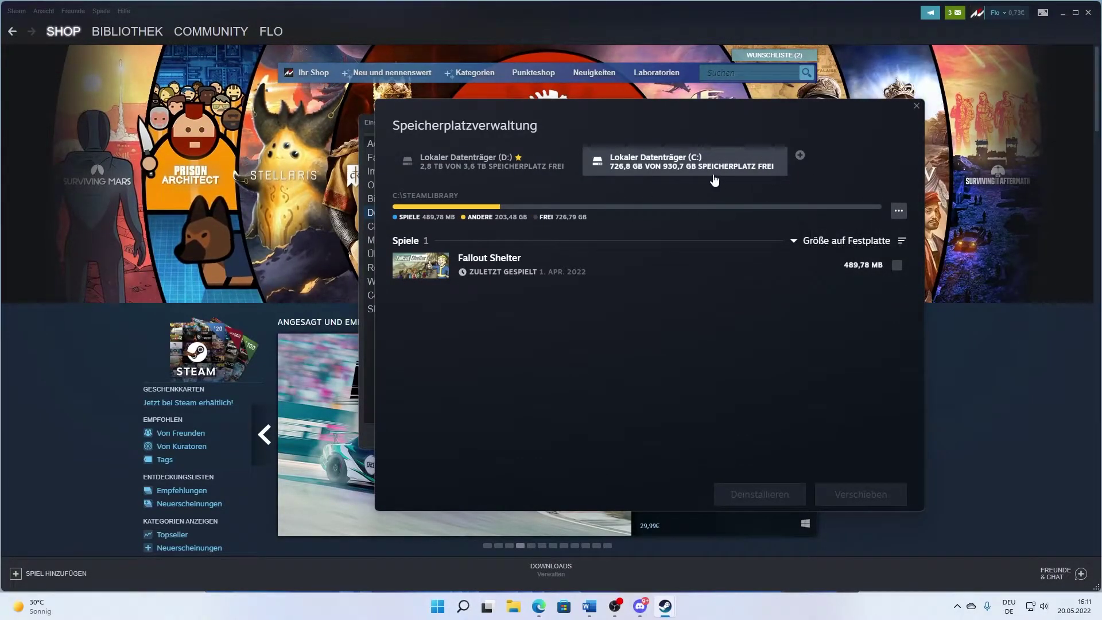
left_click(898, 210)
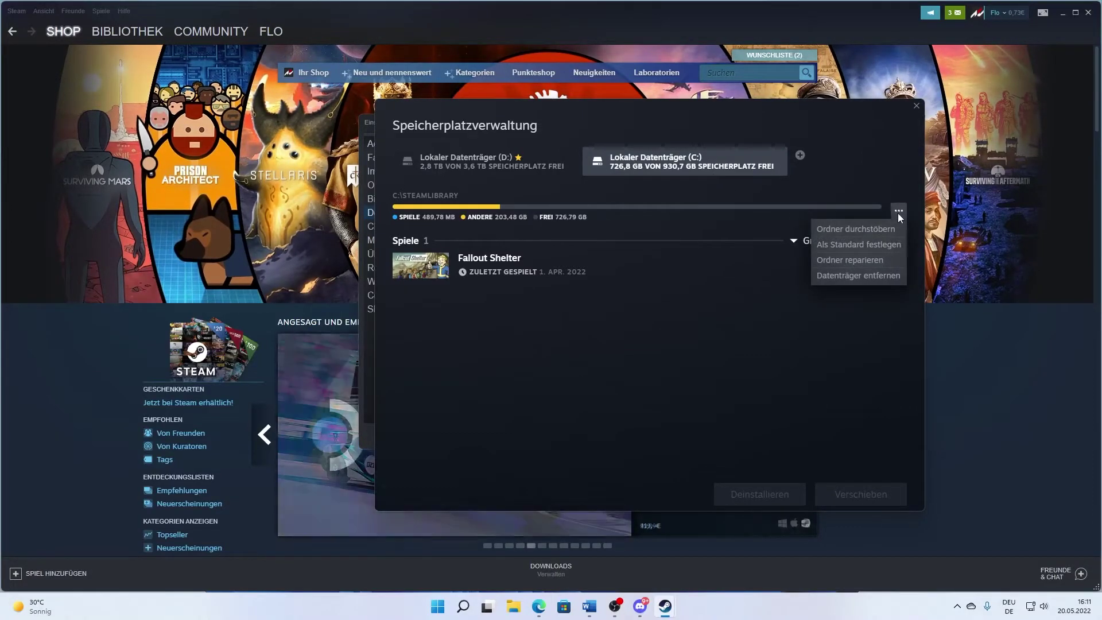
left_click(833, 244)
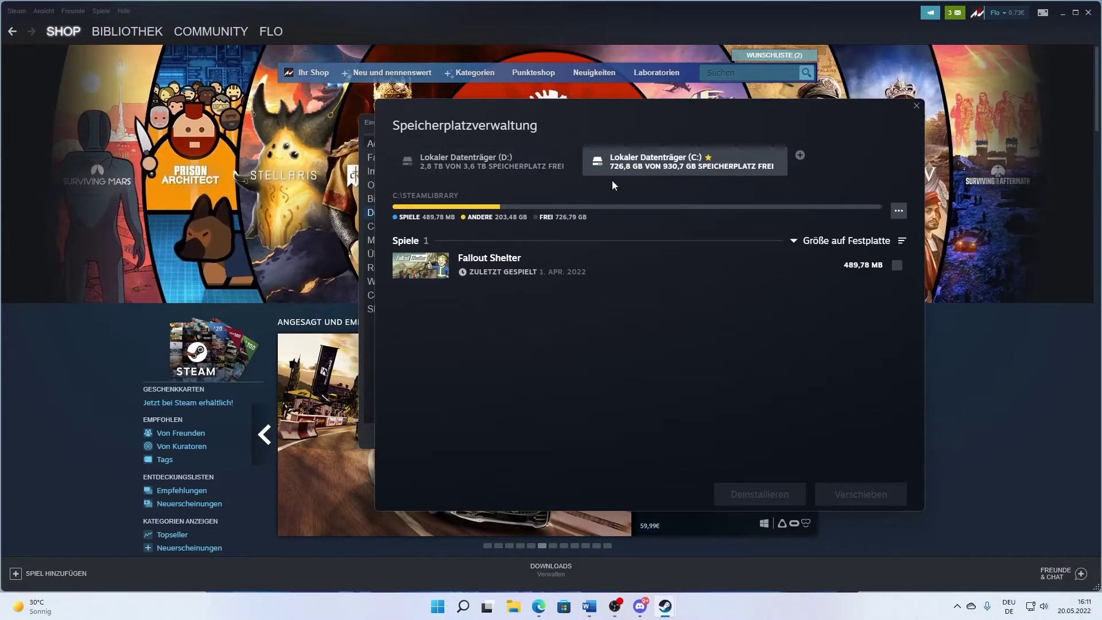
- Move 3DMark from the library on drive D: to drive C: and show the games stored on C:
left_click(494, 165)
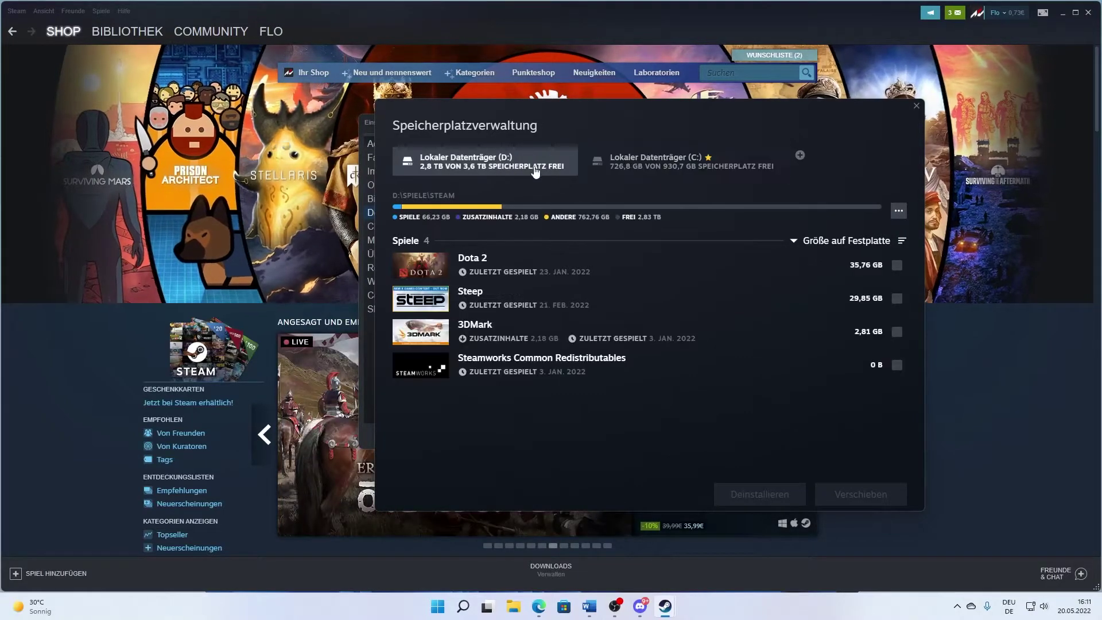
left_click(896, 333)
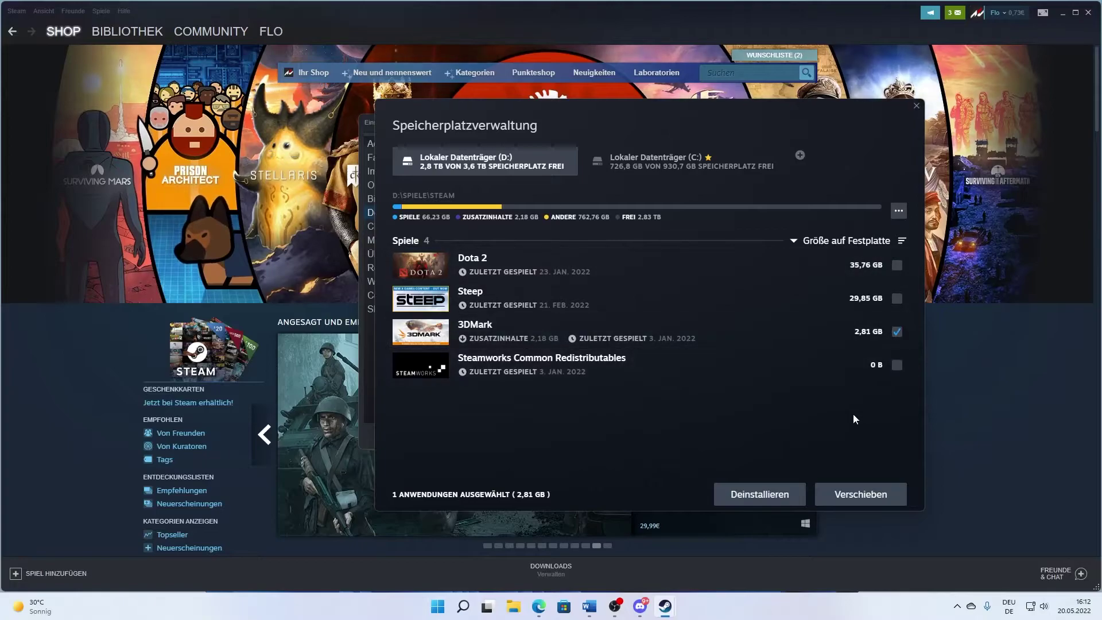
left_click(852, 495)
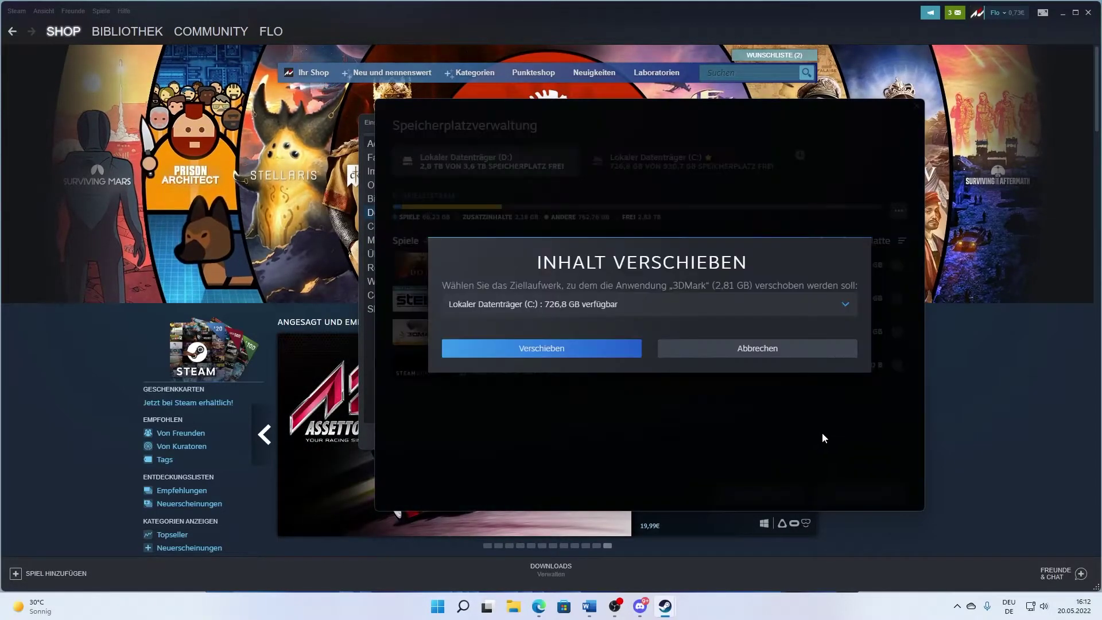
left_click(587, 307)
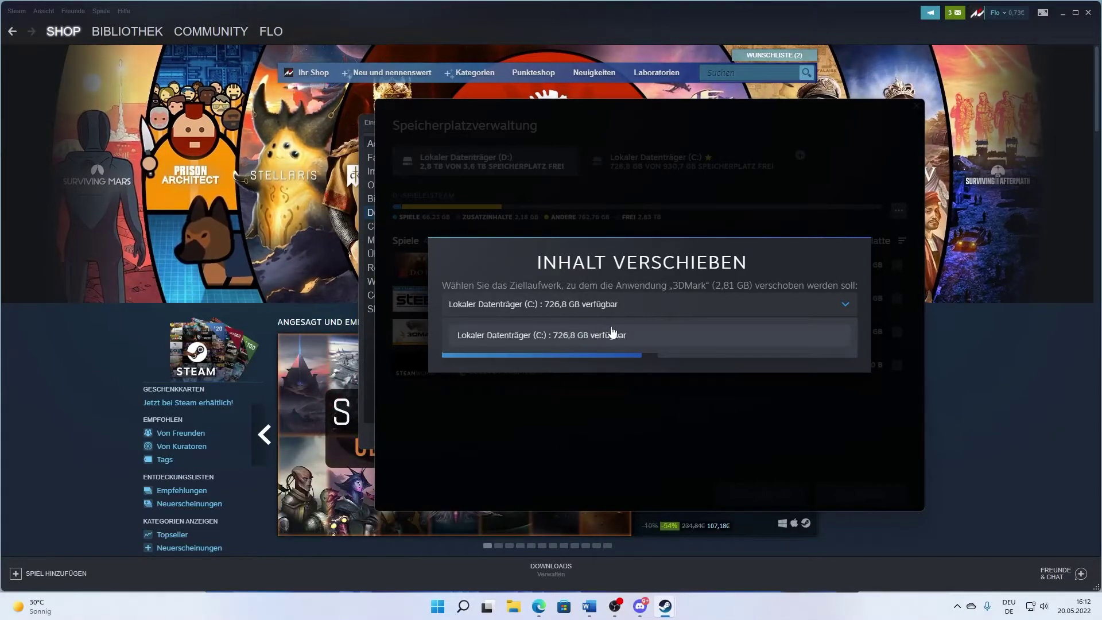
left_click(647, 335)
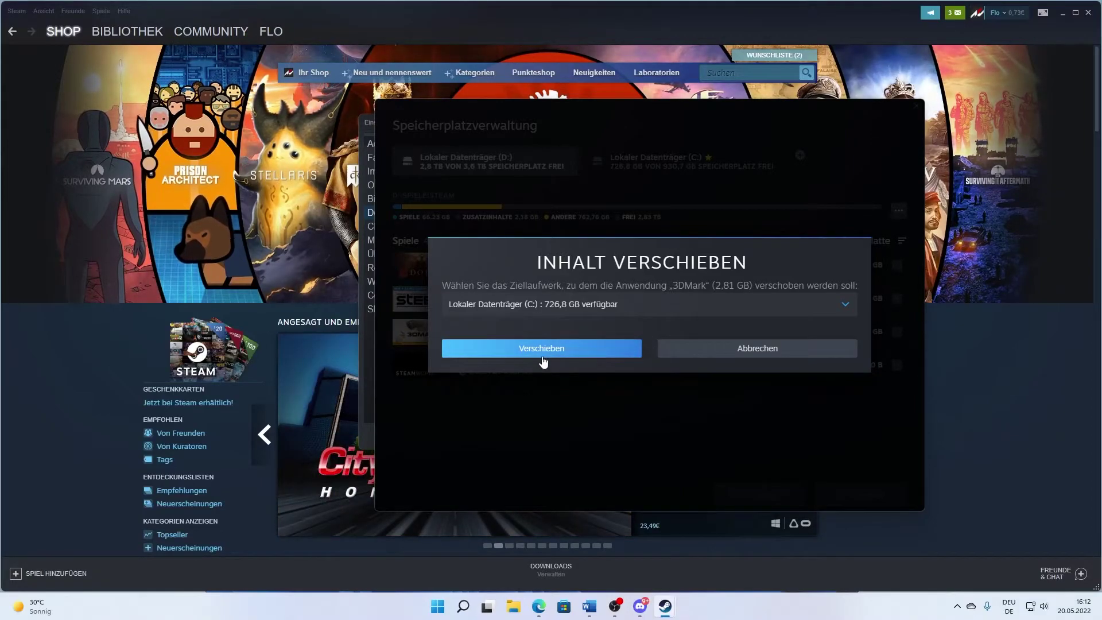
left_click(520, 350)
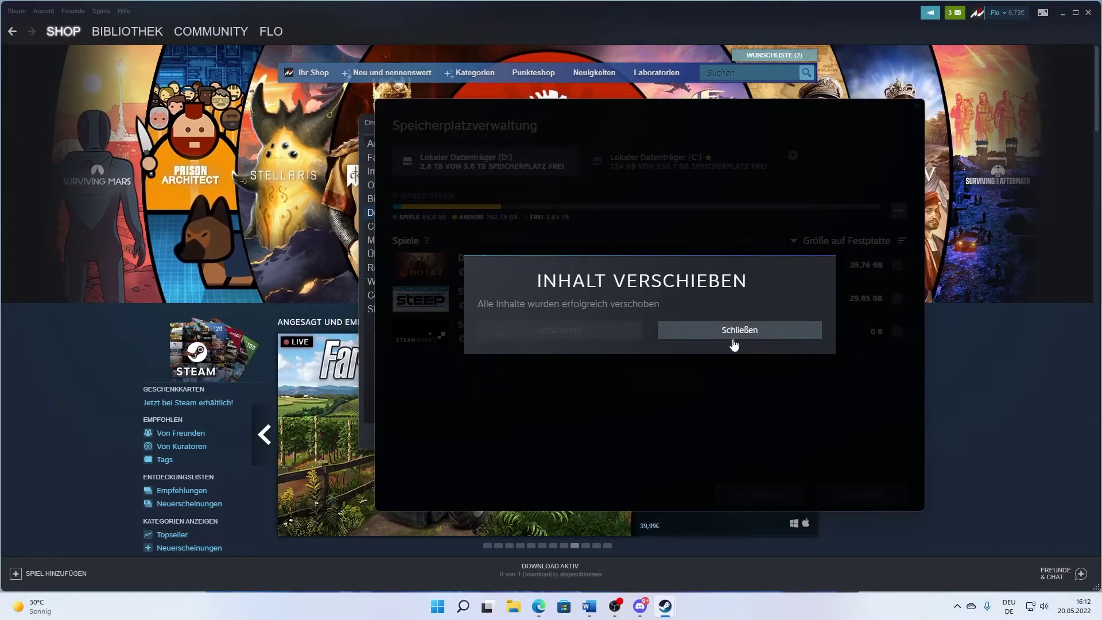
left_click(738, 331)
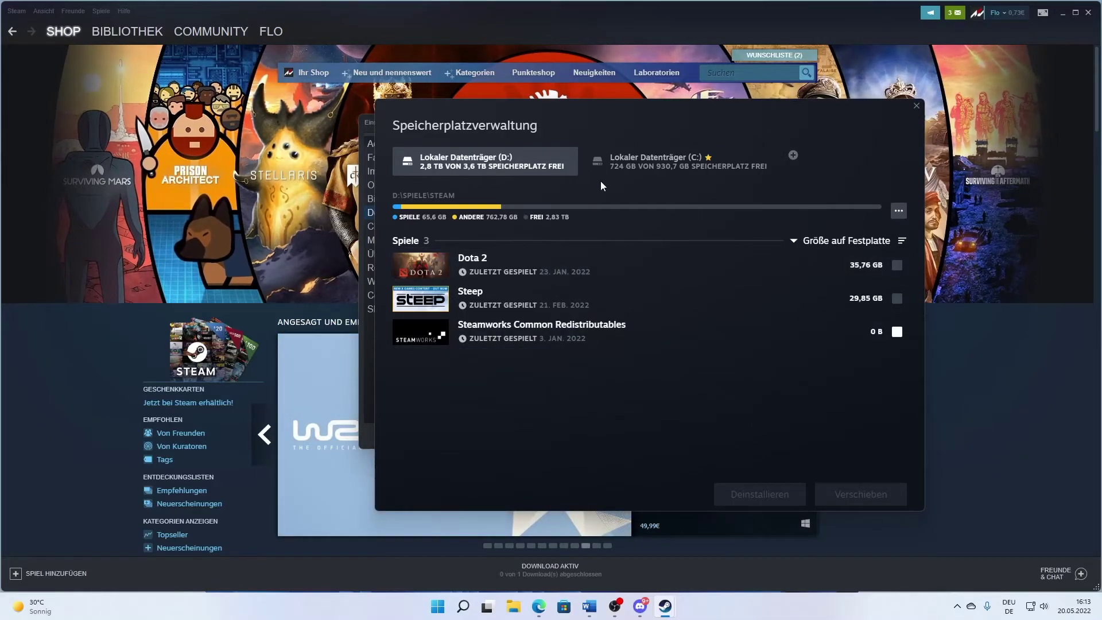
double_click(655, 163)
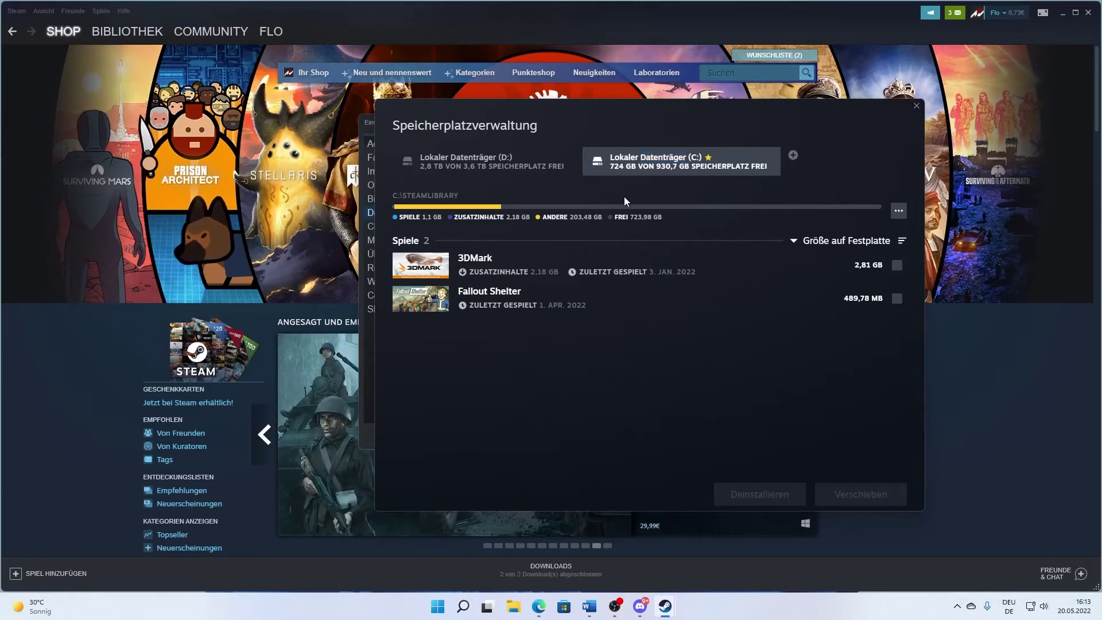
left_click(612, 176)
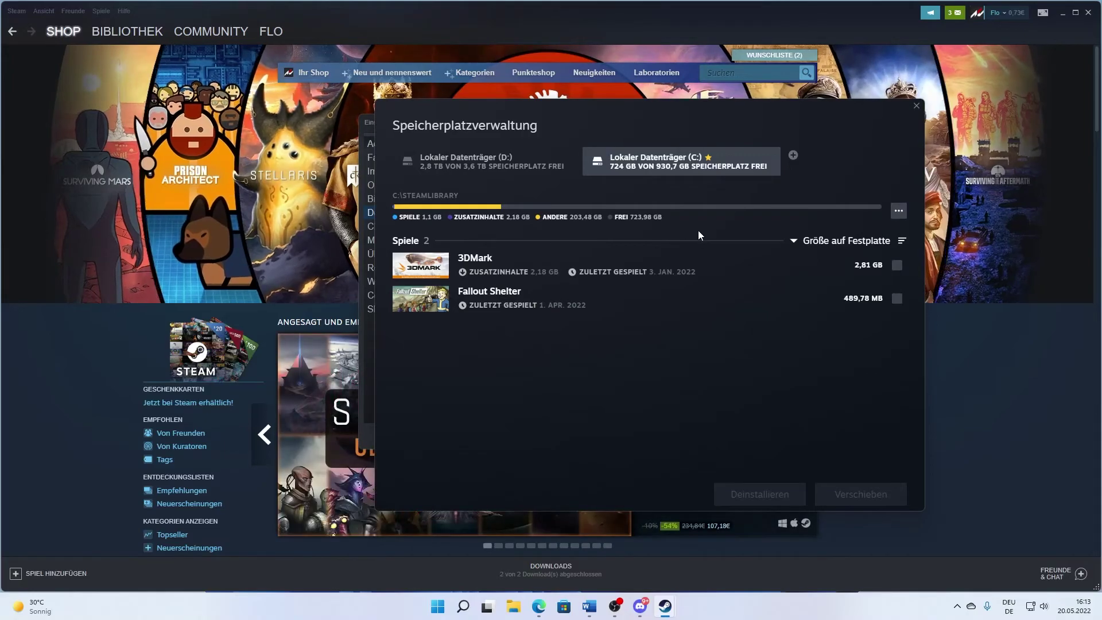
- Close the storage management and settings windows, and minimize Steam to the desktop
left_click(916, 106)
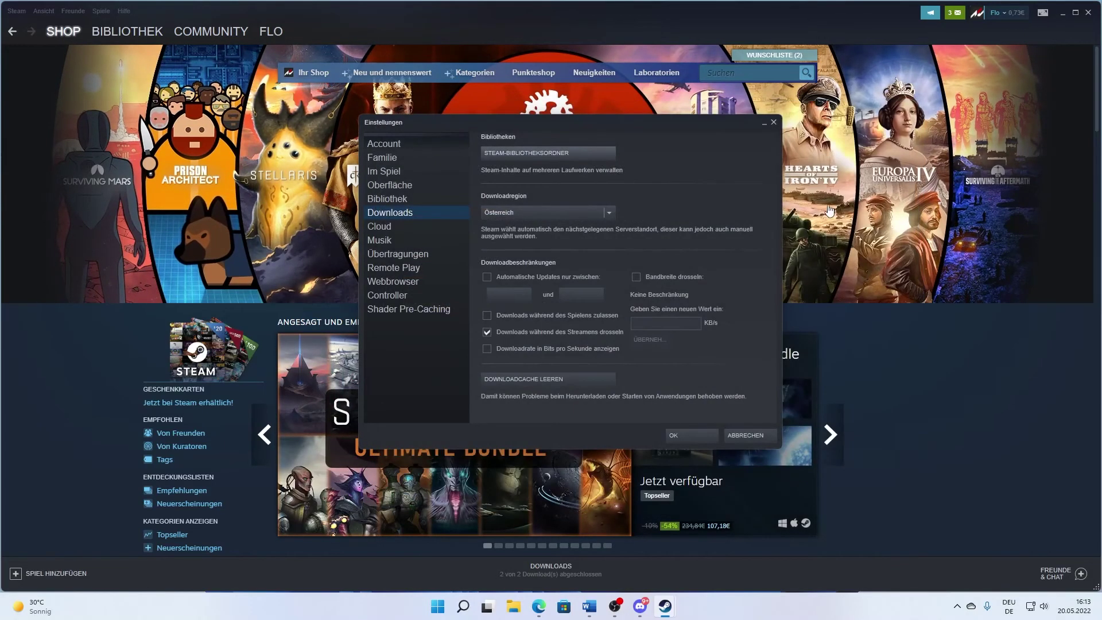
left_click(772, 124)
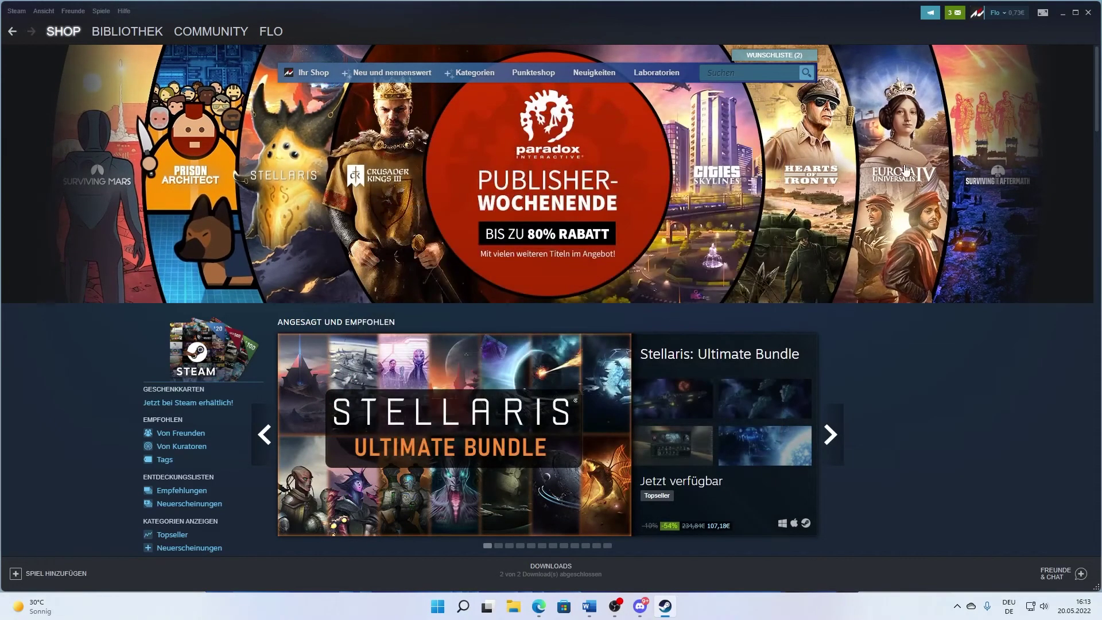
left_click(1063, 14)
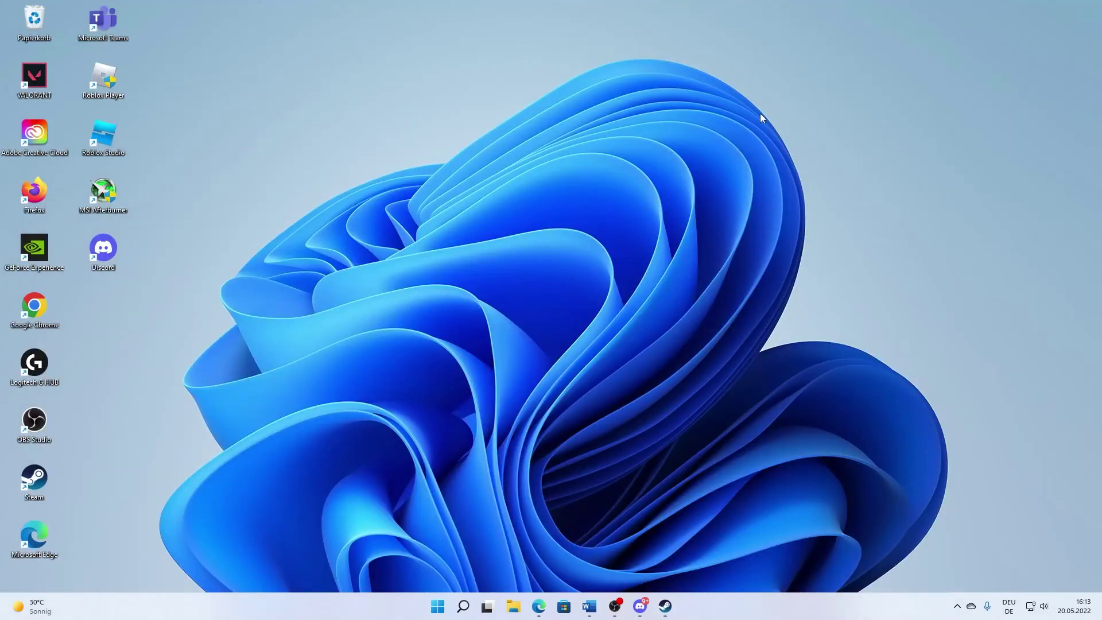